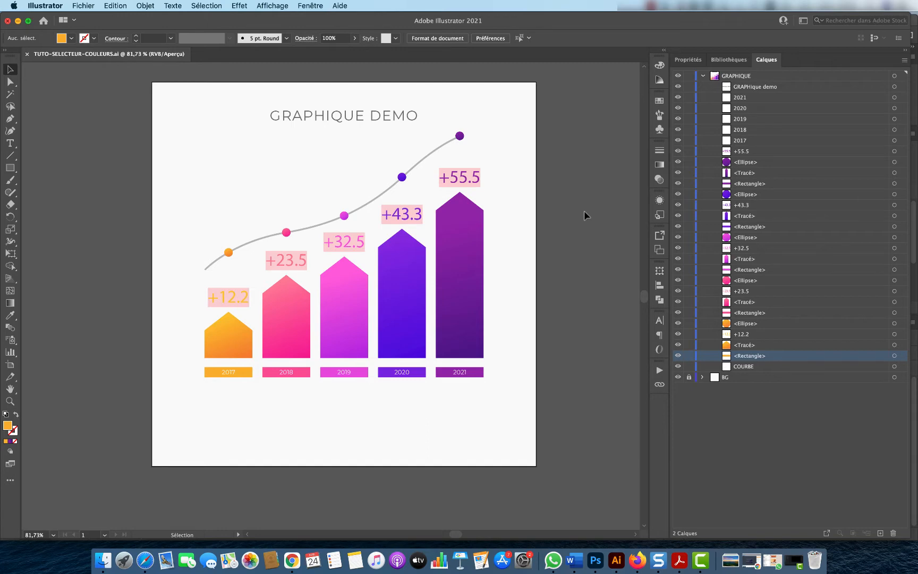
Inspect the gradient fill of the 2021 bar.
{"action": "left_click", "coordinate": [464, 230]}
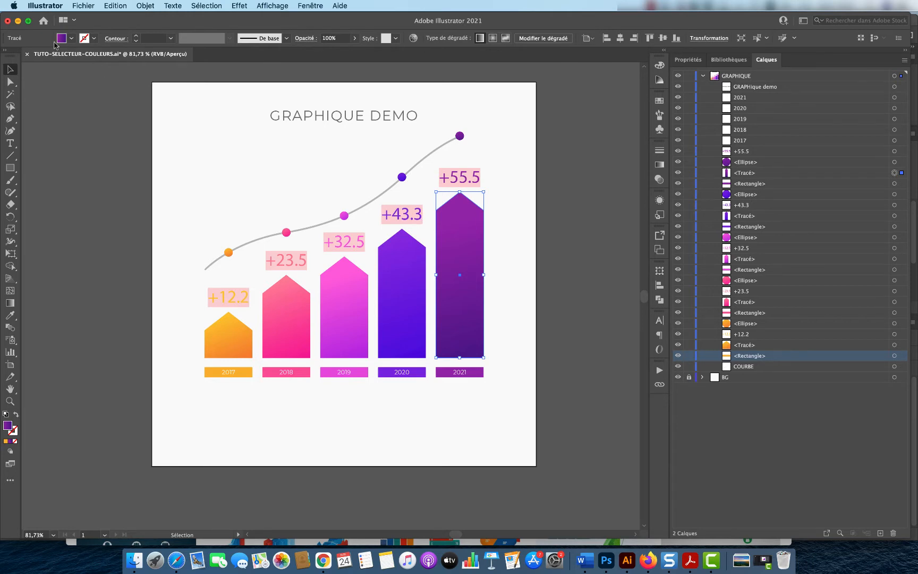
{"action": "left_click", "coordinate": [660, 166]}
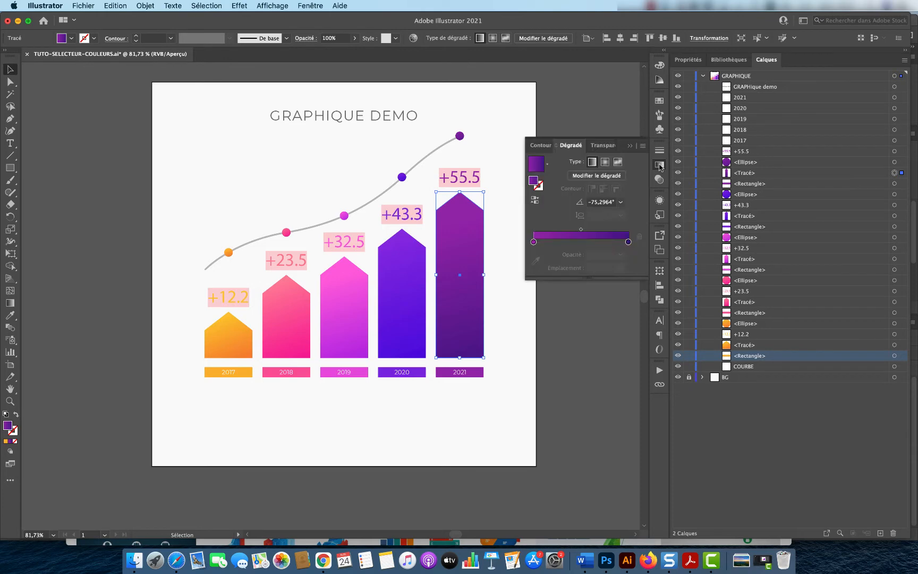
{"action": "left_click", "coordinate": [632, 147]}
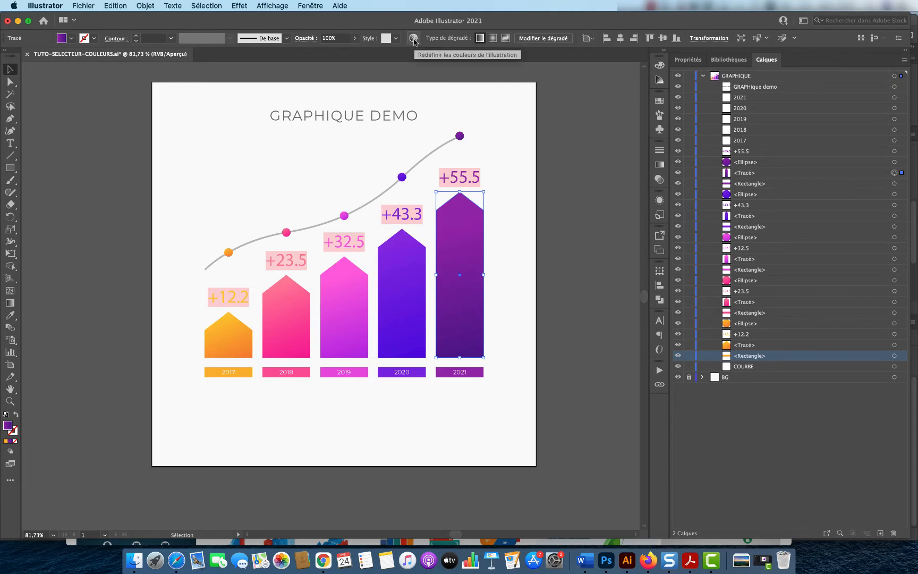
{"action": "left_click", "coordinate": [596, 170]}
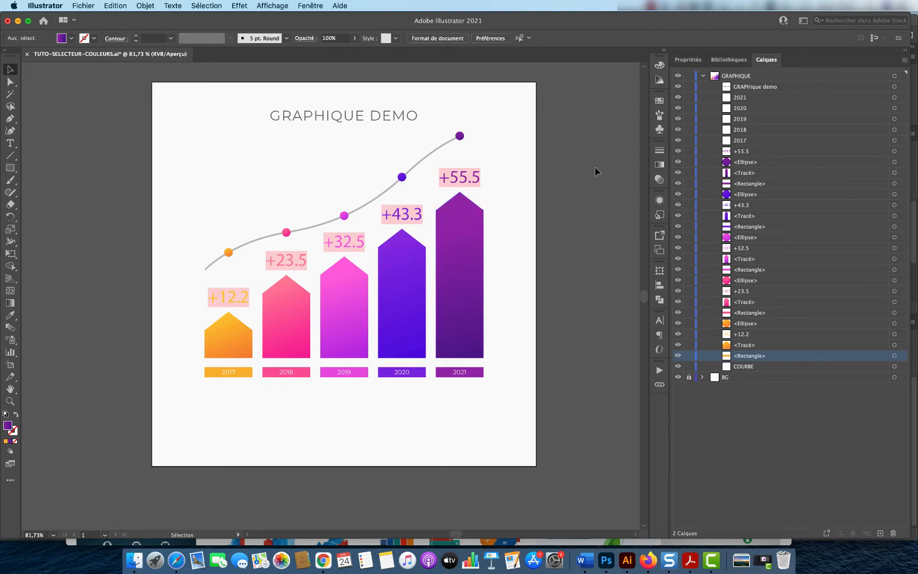
Open Recolor Artwork for the 2021 bar and shift its linked gradient colors together to olive yellow tones.
{"action": "left_click", "coordinate": [466, 225]}
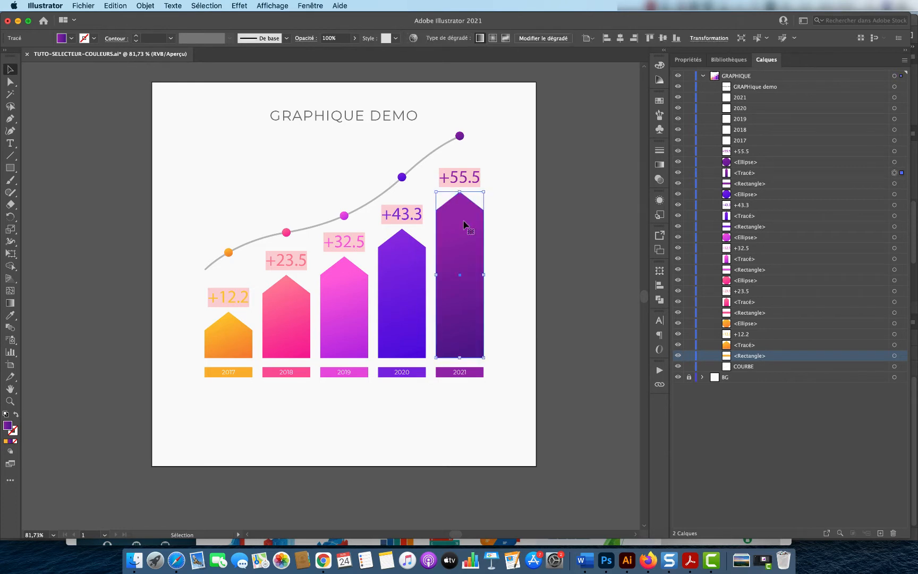
{"action": "left_click", "coordinate": [412, 39]}
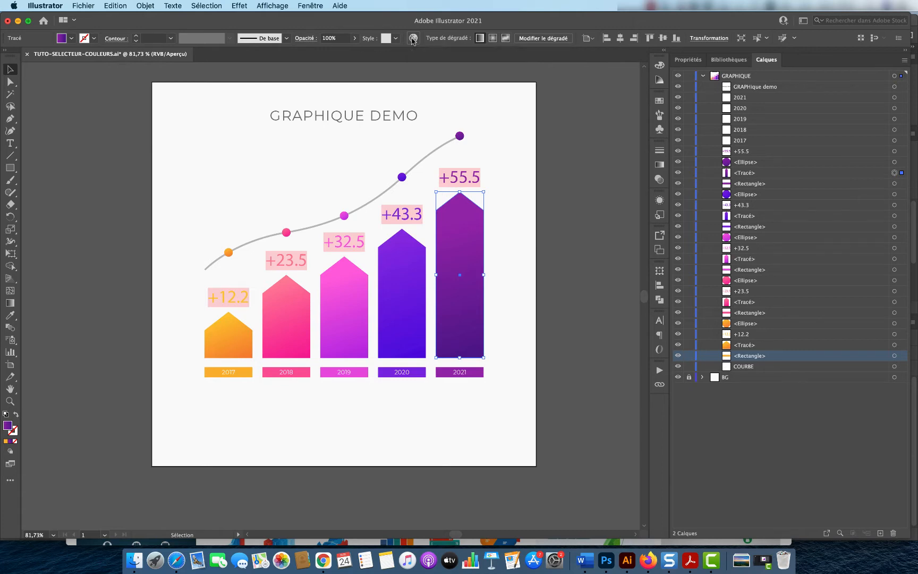
{"action": "left_click_drag", "start_coordinate": [351, 147], "coordinate": [192, 118]}
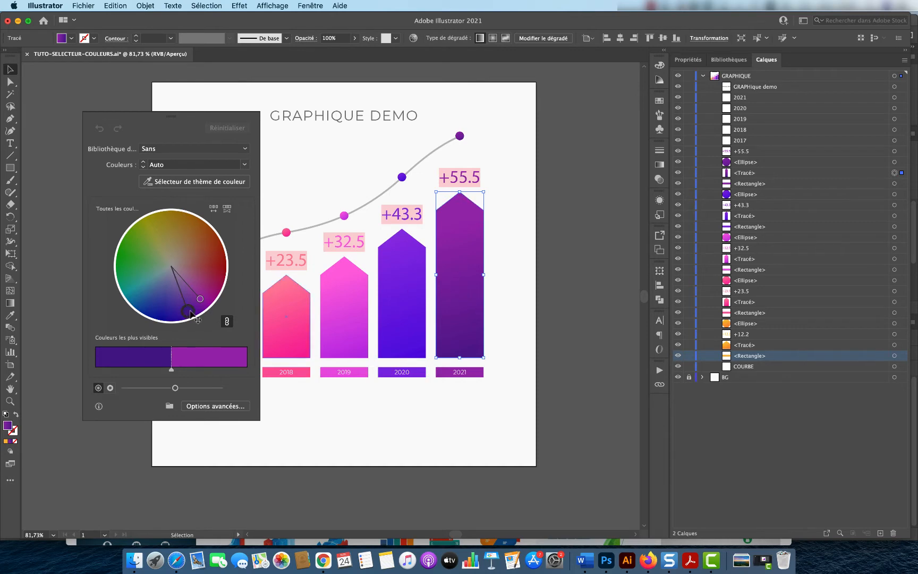
{"action": "left_click_drag", "start_coordinate": [190, 313], "coordinate": [177, 229]}
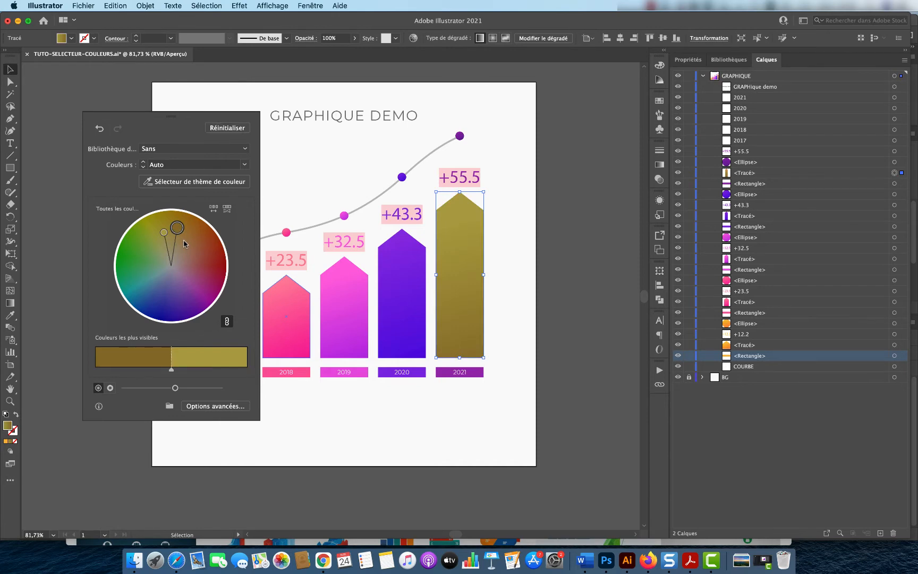
{"action": "mouse_move", "coordinate": [182, 230]}
{"action": "left_mouse_down"}
{"action": "mouse_move", "coordinate": [204, 242]}
{"action": "mouse_move", "coordinate": [211, 278]}
{"action": "mouse_move", "coordinate": [161, 303]}
{"action": "mouse_move", "coordinate": [130, 256]}
{"action": "mouse_move", "coordinate": [133, 236]}
{"action": "mouse_move", "coordinate": [169, 227]}
{"action": "left_mouse_up"}
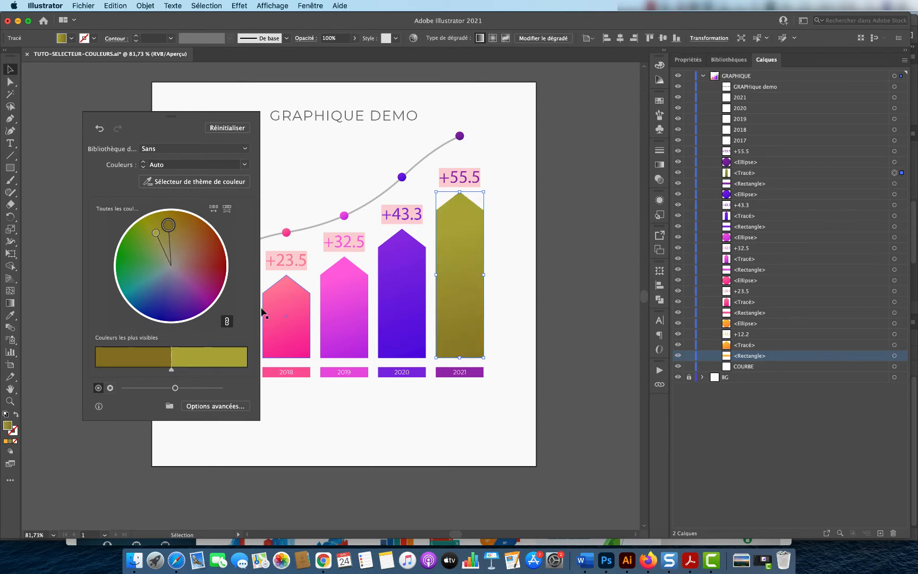
Try unlinking the harmony colors and moving the 2021 bar's gradient colors separately to green and brown, and undo those changes.
{"action": "left_click", "coordinate": [227, 322]}
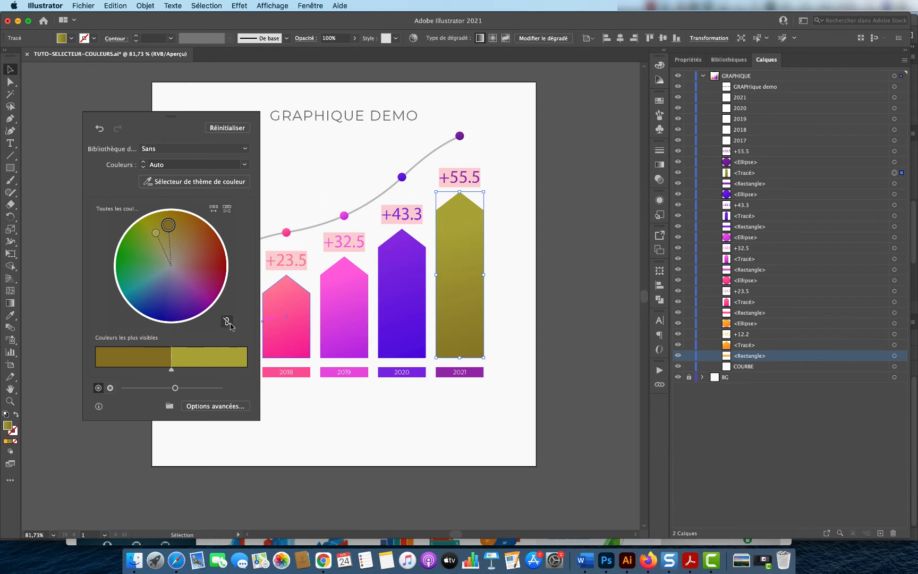
{"action": "left_click_drag", "start_coordinate": [169, 226], "coordinate": [137, 255]}
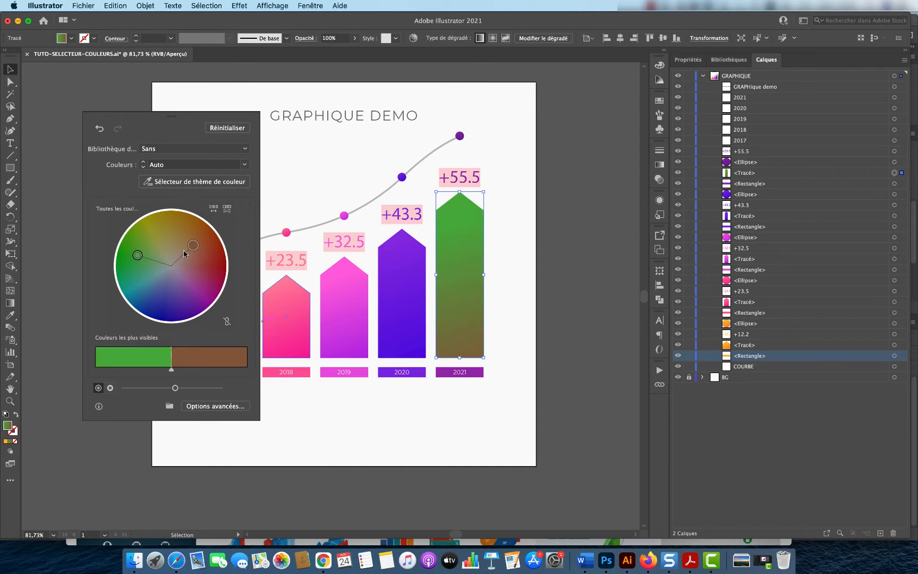
{"action": "key", "text": "super+z"}
{"action": "key", "text": "super+z"}
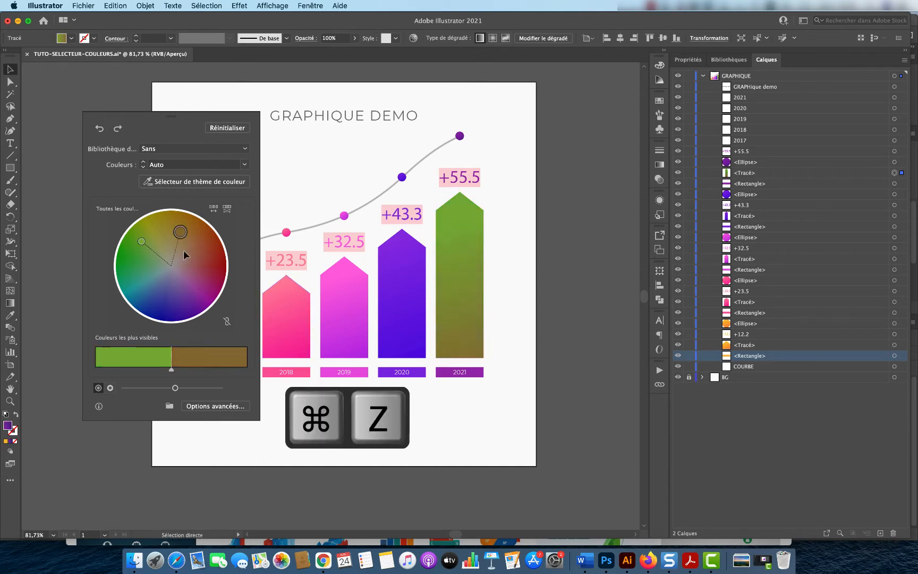
{"action": "key", "text": "super+z"}
{"action": "key", "text": "super+z"}
{"action": "key", "text": "super+z"}
{"action": "key", "text": "super+z"}
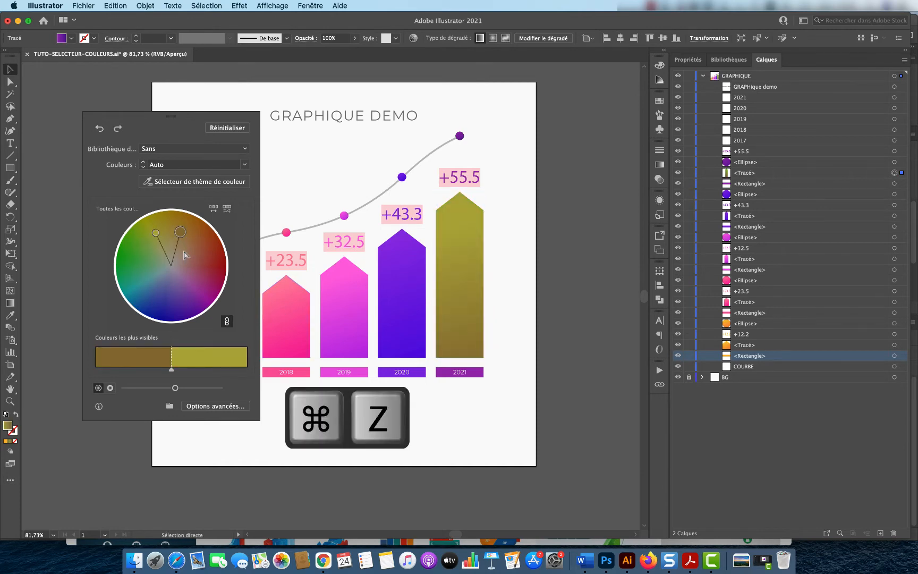
{"action": "key", "text": "super+z"}
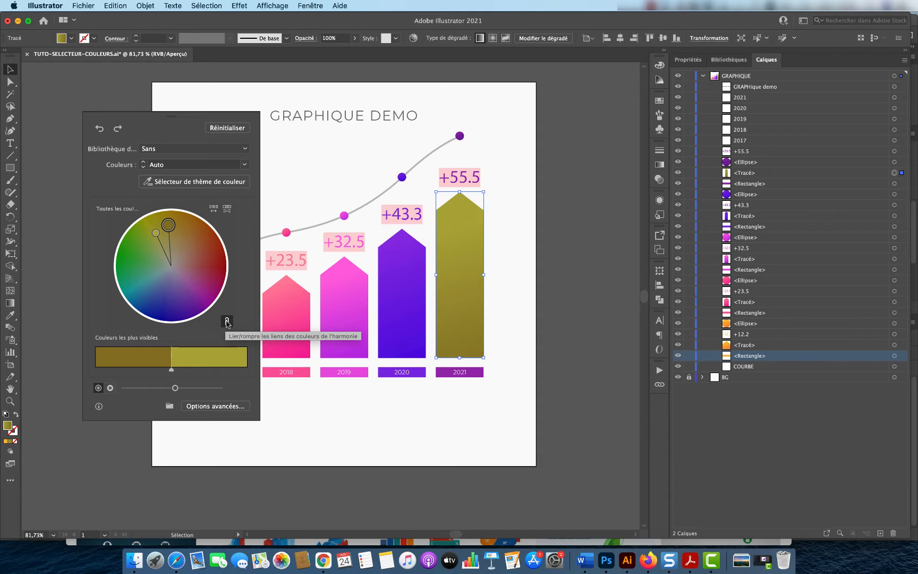
Shift the 2021 bar's linked gradient colors together to dark indigo and violet.
{"action": "left_click_drag", "start_coordinate": [168, 225], "coordinate": [176, 308]}
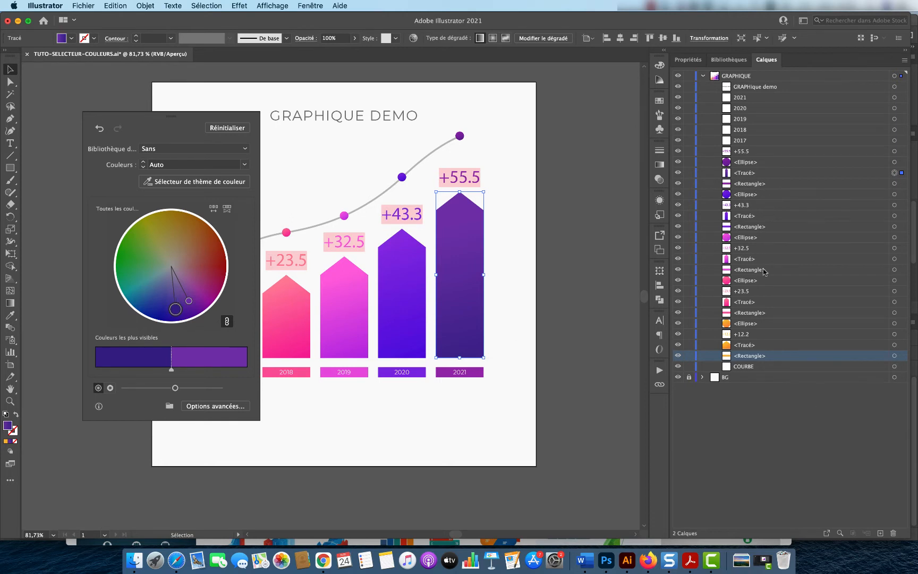
Select all chart objects from the 2017 rectangle through the +55.5 label and open Recolor Artwork for them.
{"action": "left_click", "coordinate": [895, 356]}
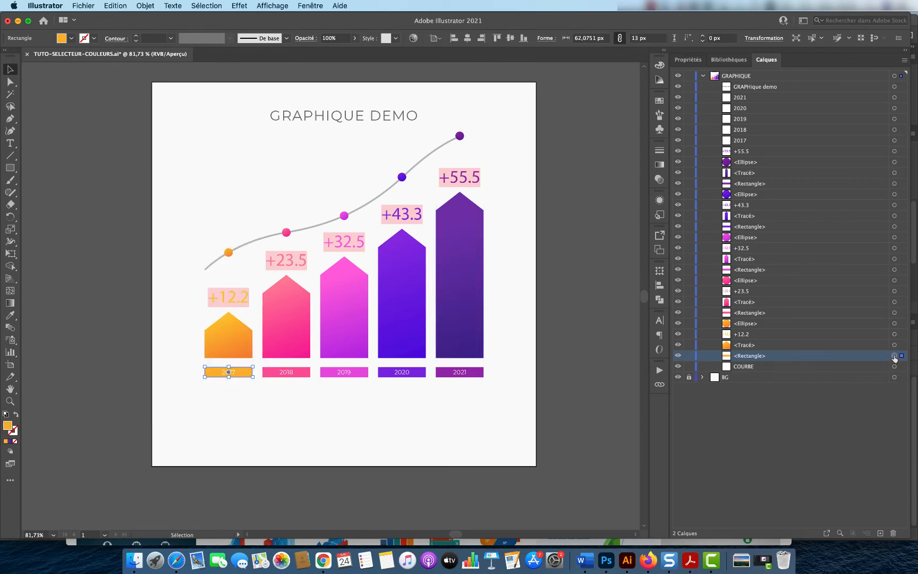
{"action": "key", "text": "shift"}
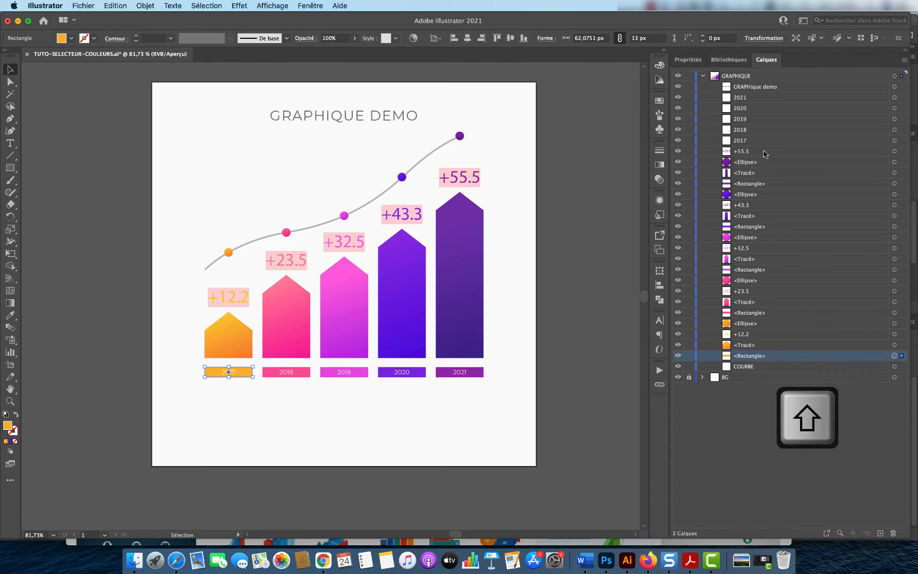
{"action": "left_click", "coordinate": [894, 151], "text": "shift"}
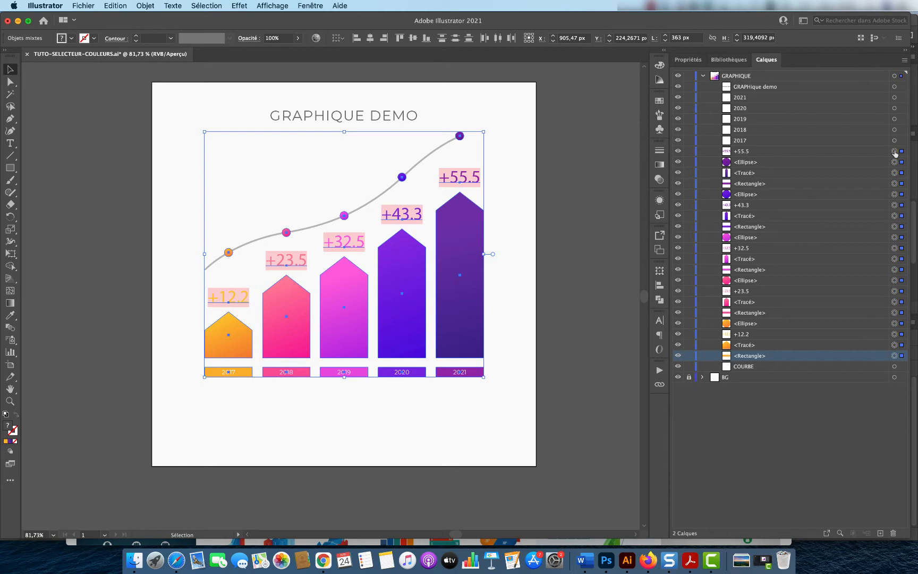
{"action": "left_click", "coordinate": [315, 38]}
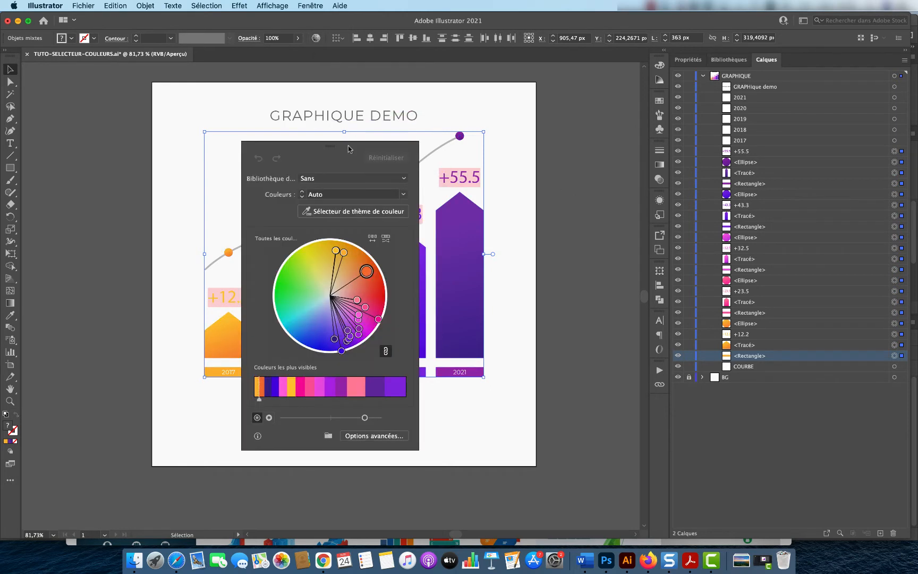
{"action": "left_click_drag", "start_coordinate": [348, 145], "coordinate": [159, 134]}
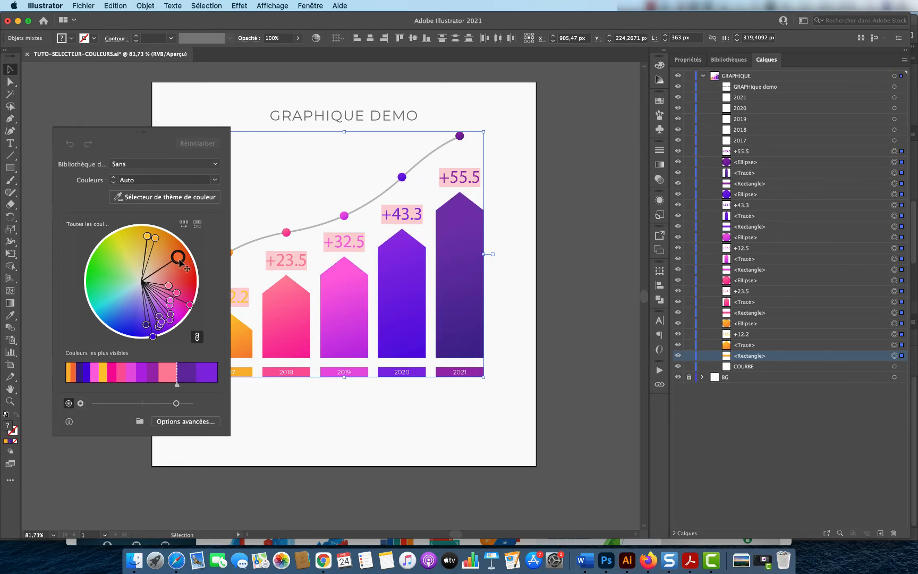
Rotate the chart's linked colors around the color wheel until the bars range from magenta through blue to green.
{"action": "mouse_move", "coordinate": [179, 261]}
{"action": "left_mouse_down"}
{"action": "mouse_move", "coordinate": [156, 240]}
{"action": "mouse_move", "coordinate": [122, 242]}
{"action": "left_mouse_up"}
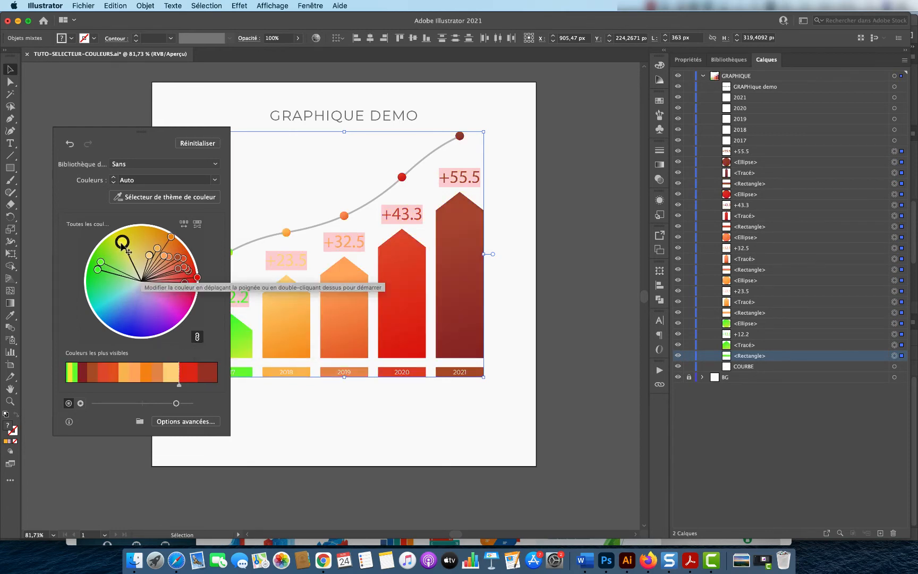
{"action": "mouse_move", "coordinate": [123, 246]}
{"action": "left_mouse_down"}
{"action": "mouse_move", "coordinate": [103, 291]}
{"action": "mouse_move", "coordinate": [107, 309]}
{"action": "mouse_move", "coordinate": [130, 325]}
{"action": "mouse_move", "coordinate": [166, 326]}
{"action": "left_mouse_up"}
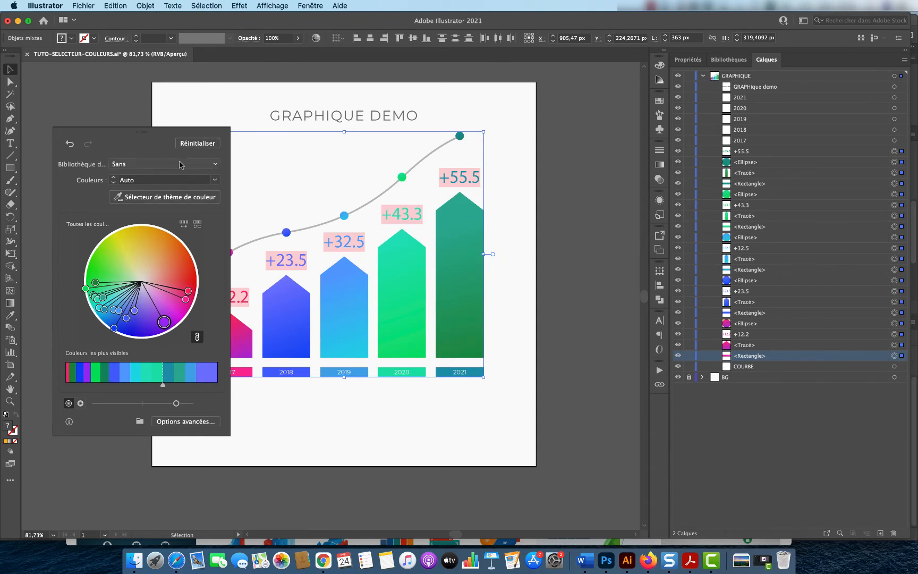
Try randomizing the chart's color order, saturation and brightness, and reset the artwork to its original colors.
{"action": "left_click", "coordinate": [184, 228]}
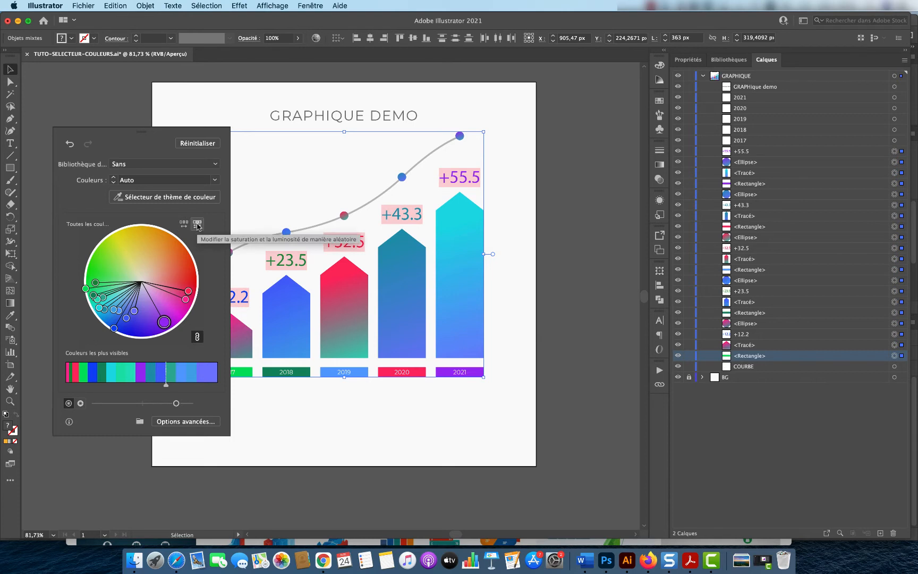
{"action": "left_click", "coordinate": [197, 225]}
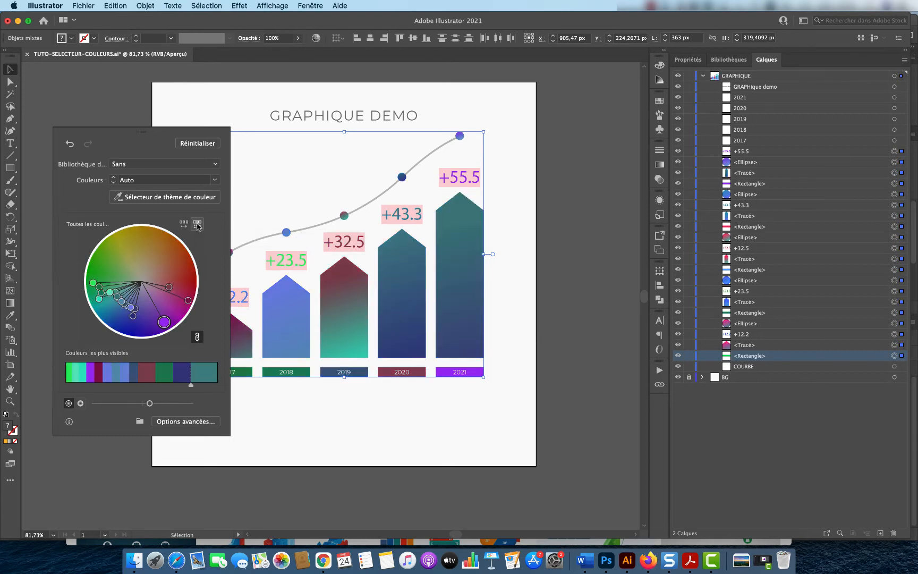
{"action": "key", "text": "super+z"}
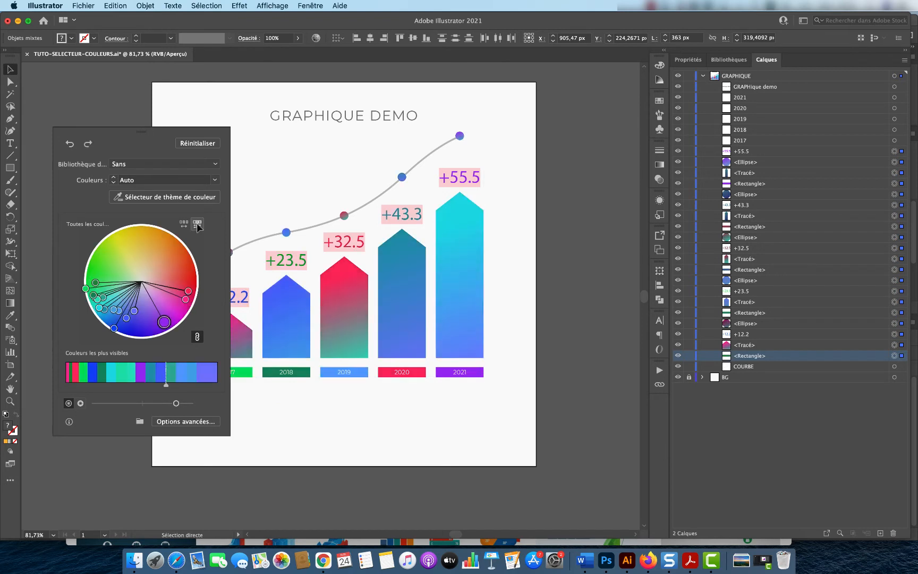
{"action": "left_click", "coordinate": [197, 143]}
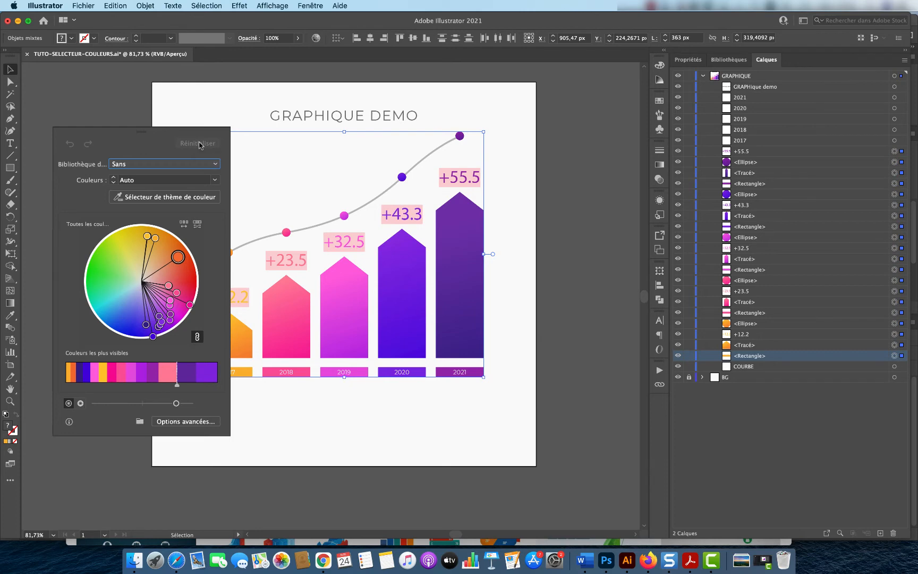
Recolor the selected chart objects with the Feuillage color library from the Nature group.
{"action": "left_click", "coordinate": [216, 165]}
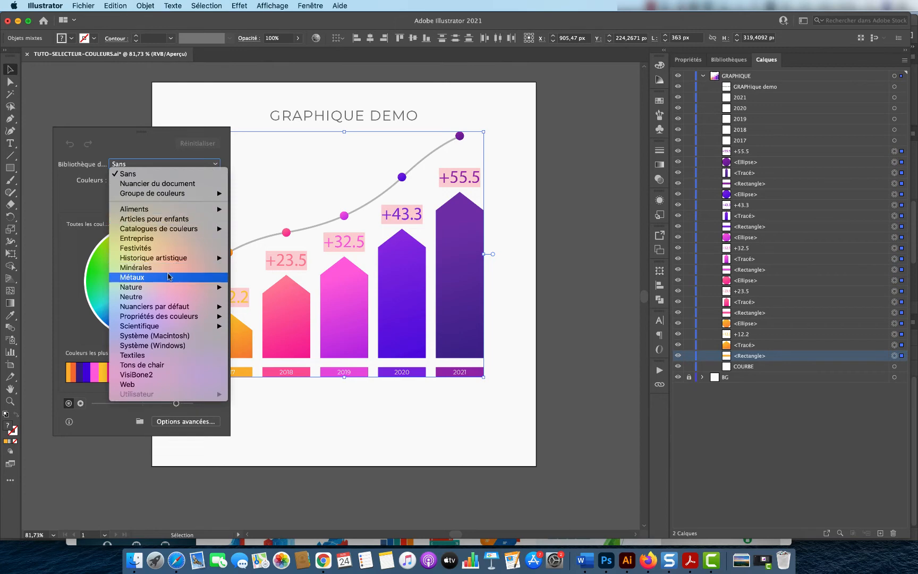
{"action": "mouse_move", "coordinate": [167, 288]}
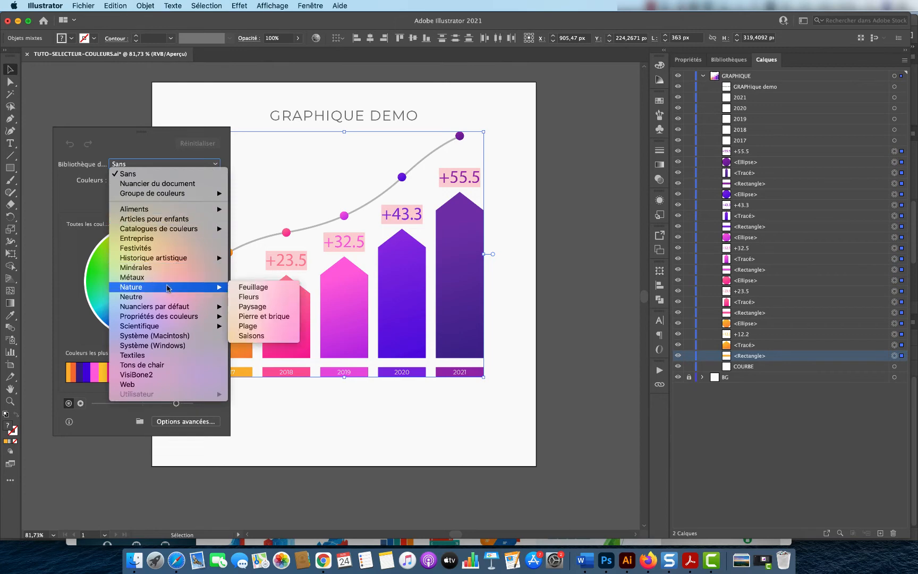
{"action": "left_click", "coordinate": [256, 288]}
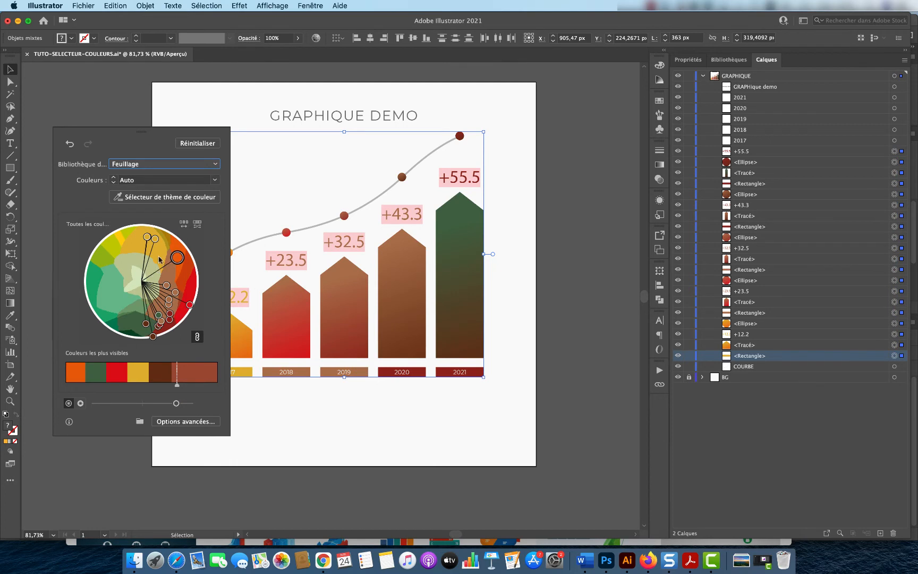